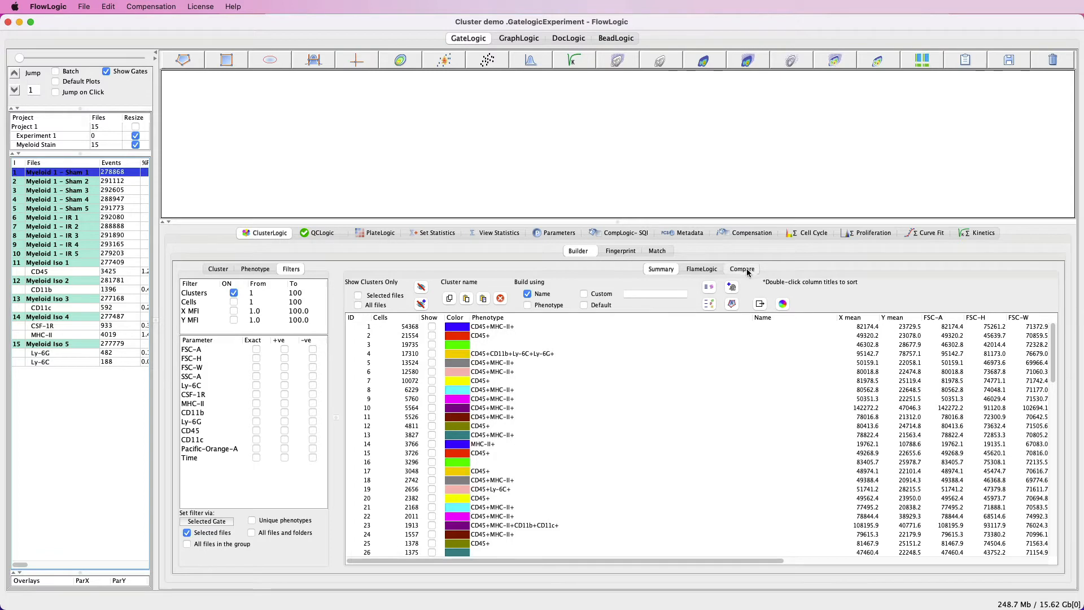
Enable filtering in the phenotype comparison view for CD45, Ly-6G, CD11b and Ly-6C positive and MHC-II negative.
{"action": "left_click", "coordinate": [744, 269]}
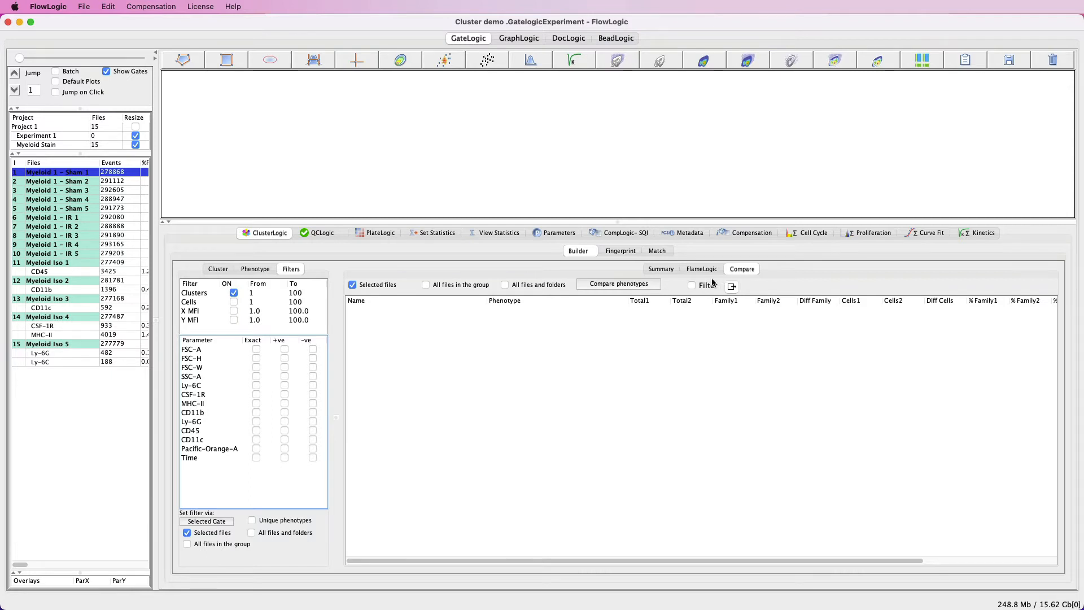
{"action": "left_click", "coordinate": [692, 287]}
{"action": "left_click", "coordinate": [285, 429]}
{"action": "left_click", "coordinate": [285, 422]}
{"action": "left_click", "coordinate": [284, 412]}
{"action": "left_click", "coordinate": [313, 404]}
{"action": "left_click", "coordinate": [284, 386]}
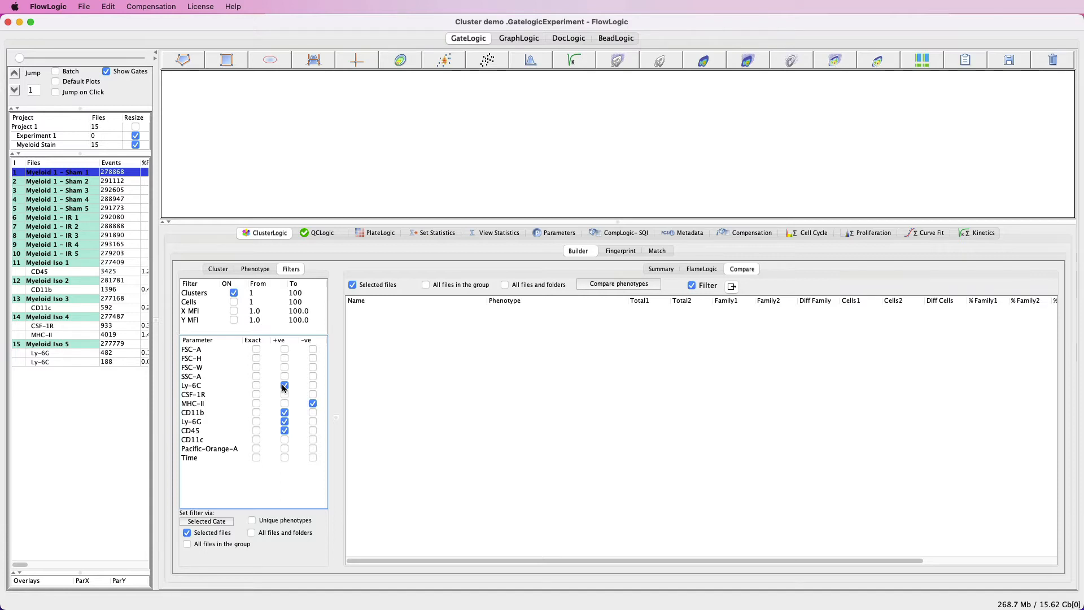
Compare the filtered phenotypes across the ten selected files from Myeloid 1 - Sham 1 to Myeloid 1 - IR 5.
{"action": "left_click", "coordinate": [89, 255]}
{"action": "left_click_drag", "start_coordinate": [89, 255], "coordinate": [79, 175]}
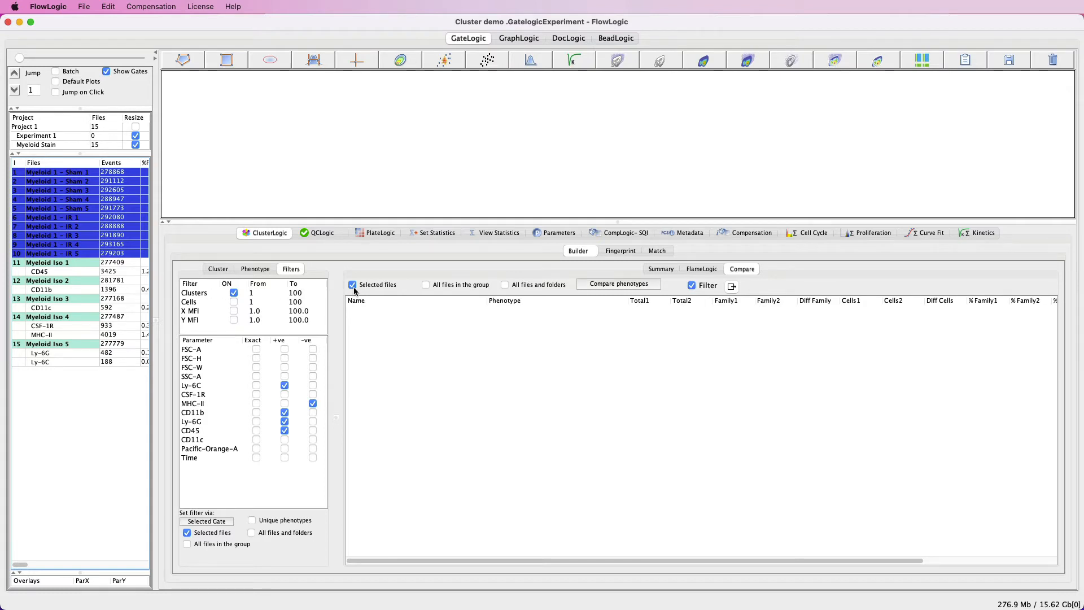
{"action": "left_click", "coordinate": [615, 286]}
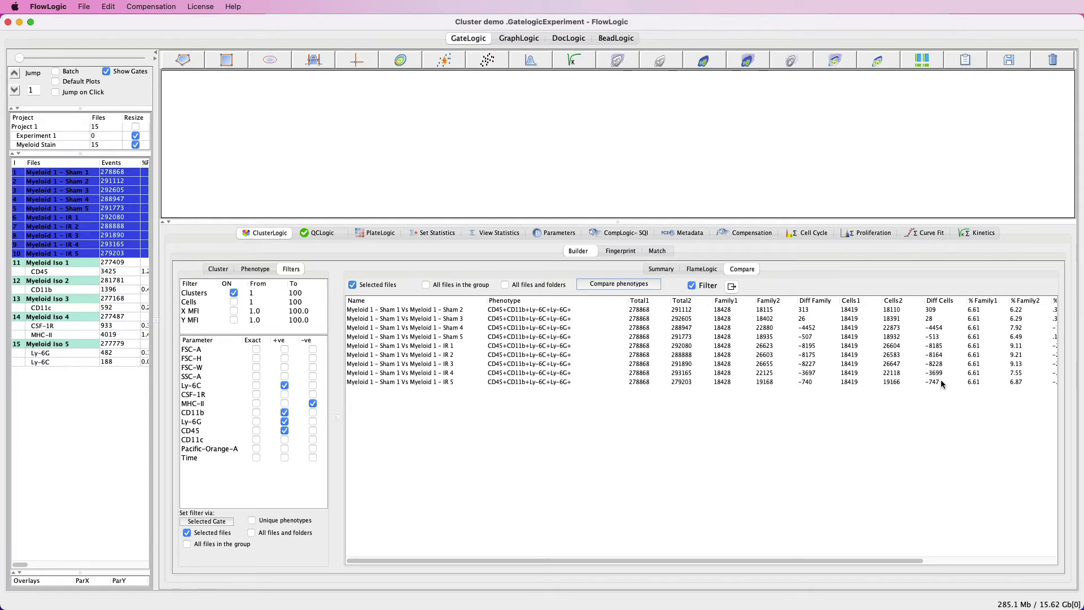
Turn off the comparison filter and compare all phenotypes of Myeloid 1 - Sham 1 and Sham 2, checking the percentage difference columns.
{"action": "left_click", "coordinate": [85, 172]}
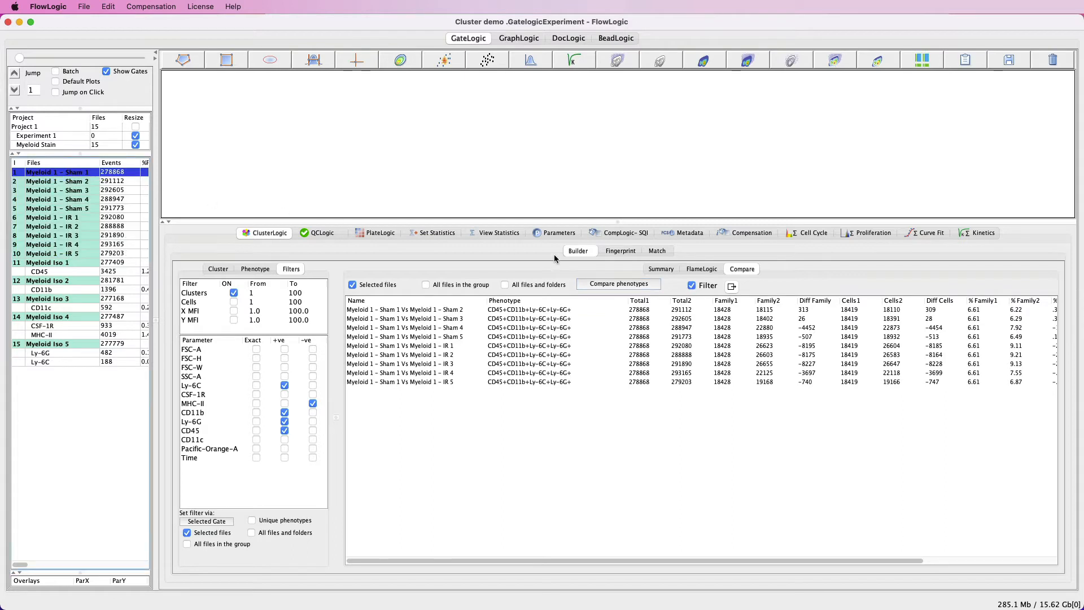
{"action": "left_click", "coordinate": [692, 285]}
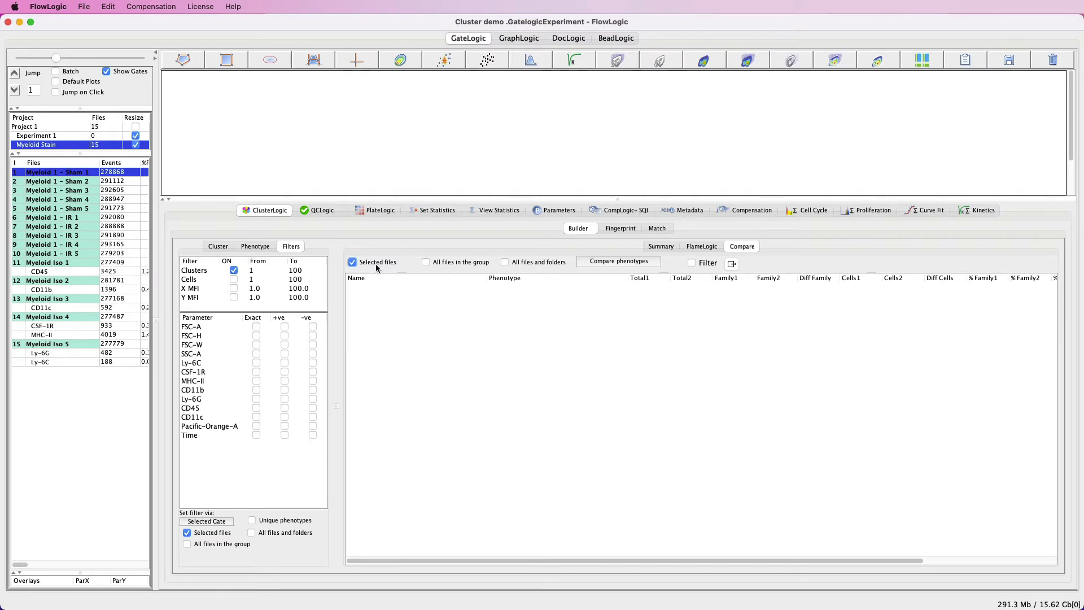
{"action": "left_click", "coordinate": [82, 182], "text": "shift"}
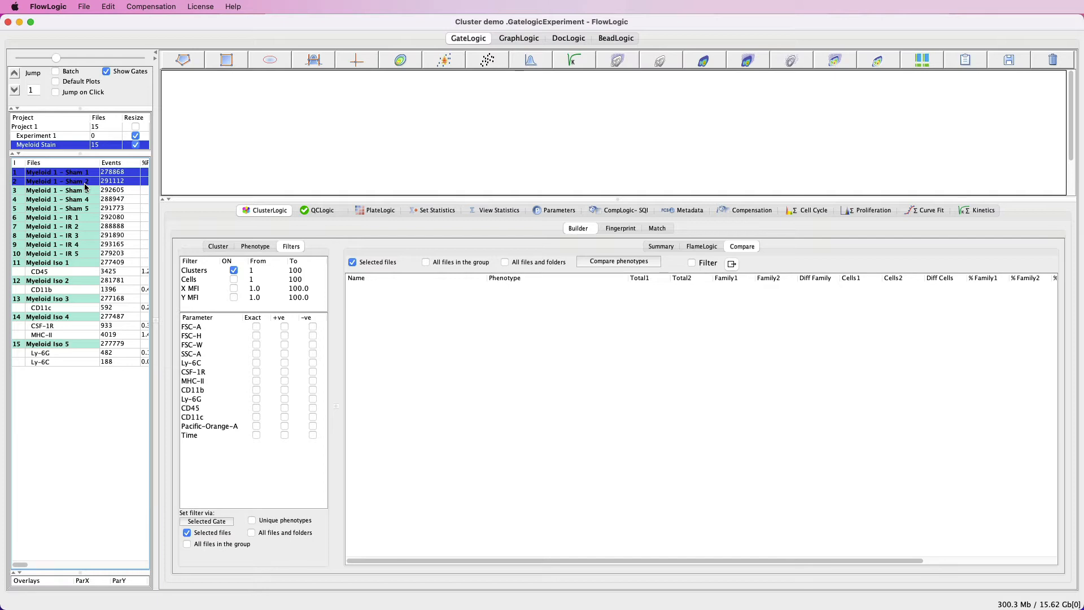
{"action": "left_click", "coordinate": [625, 263]}
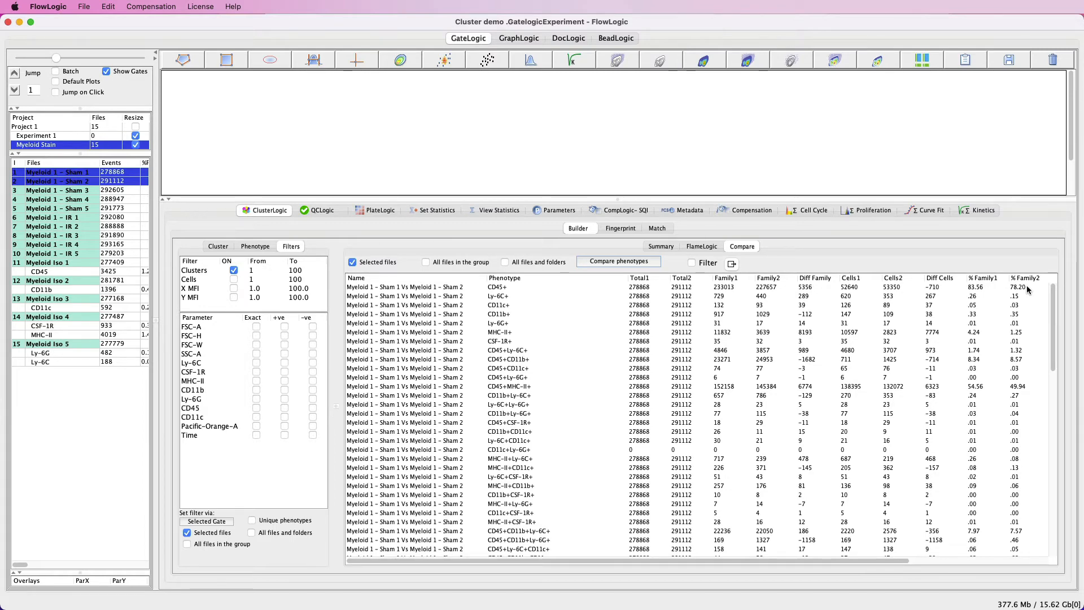
{"action": "scroll", "coordinate": [1026, 290], "scroll_direction": "right", "scroll_amount": 5}
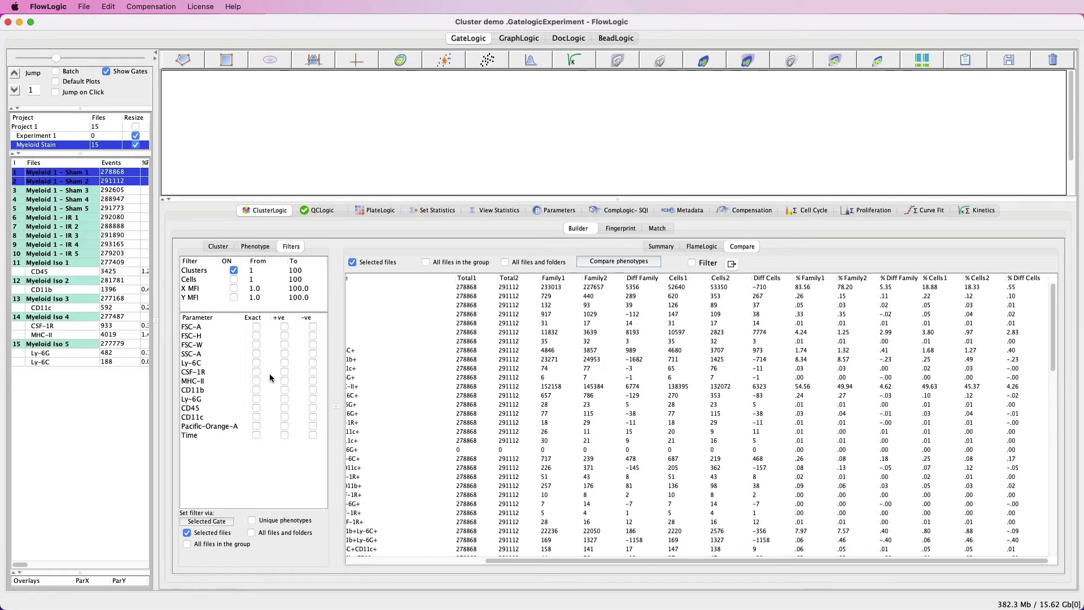
{"action": "left_click_drag", "start_coordinate": [541, 561], "coordinate": [400, 562]}
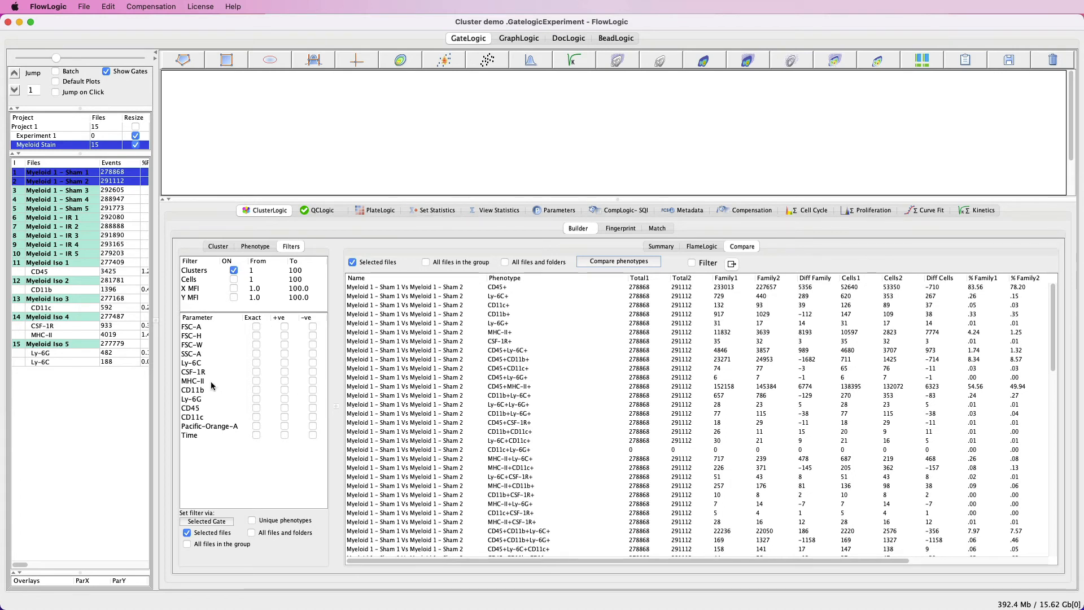
Filter the comparison table to Ly-6C positive phenotypes, and narrow it to those also positive for Ly-6G.
{"action": "left_click", "coordinate": [285, 363]}
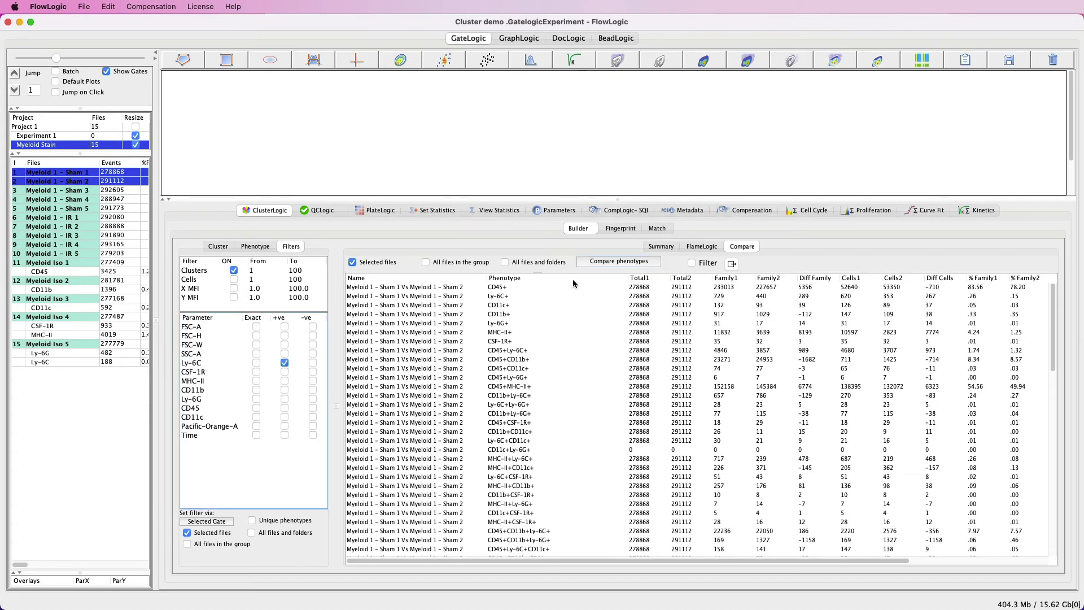
{"action": "left_click", "coordinate": [692, 264]}
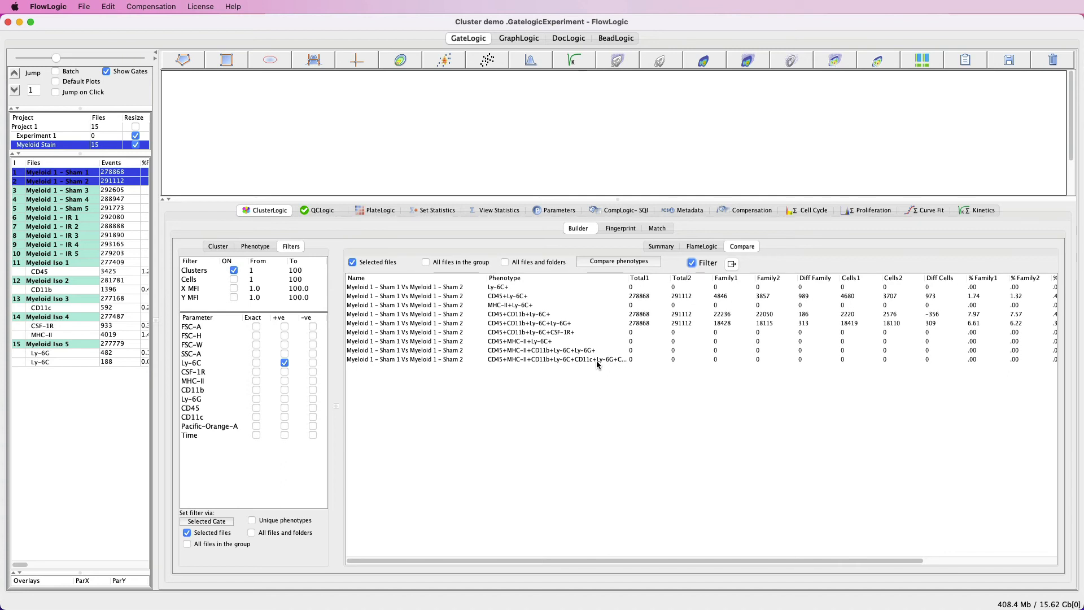
{"action": "left_click", "coordinate": [284, 399]}
{"action": "left_click", "coordinate": [692, 263]}
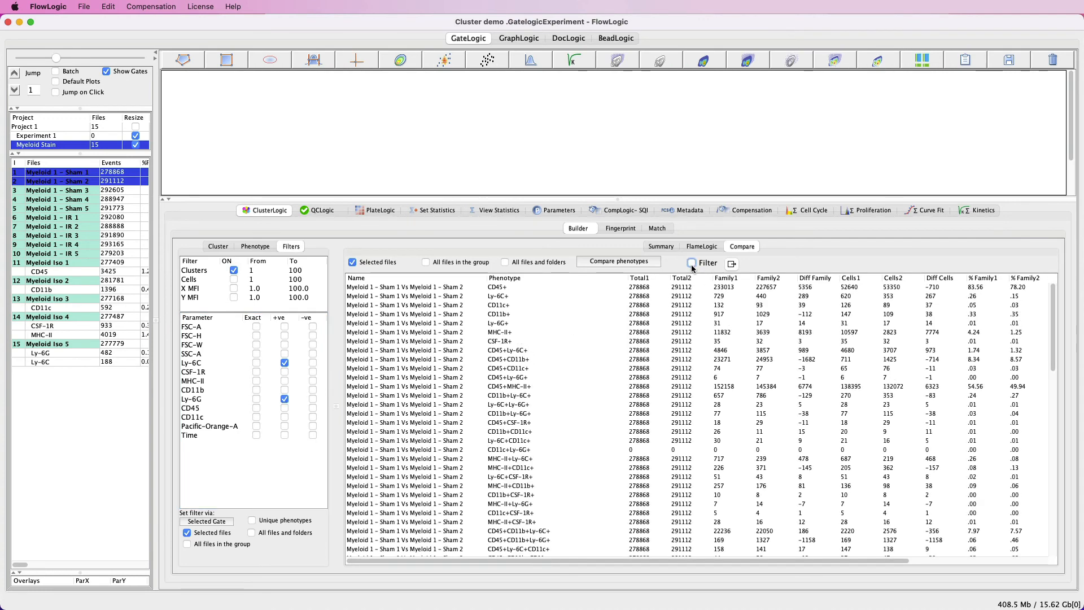
{"action": "left_click", "coordinate": [692, 264]}
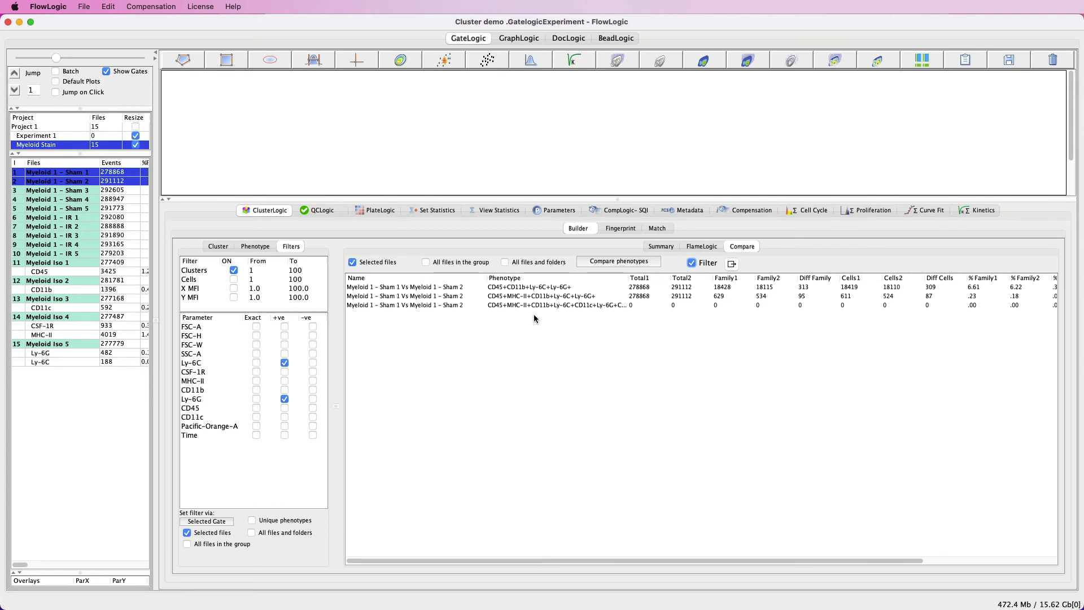
Check the file formats offered for exporting the filtered comparison table, and close the export options without saving.
{"action": "left_click", "coordinate": [737, 267]}
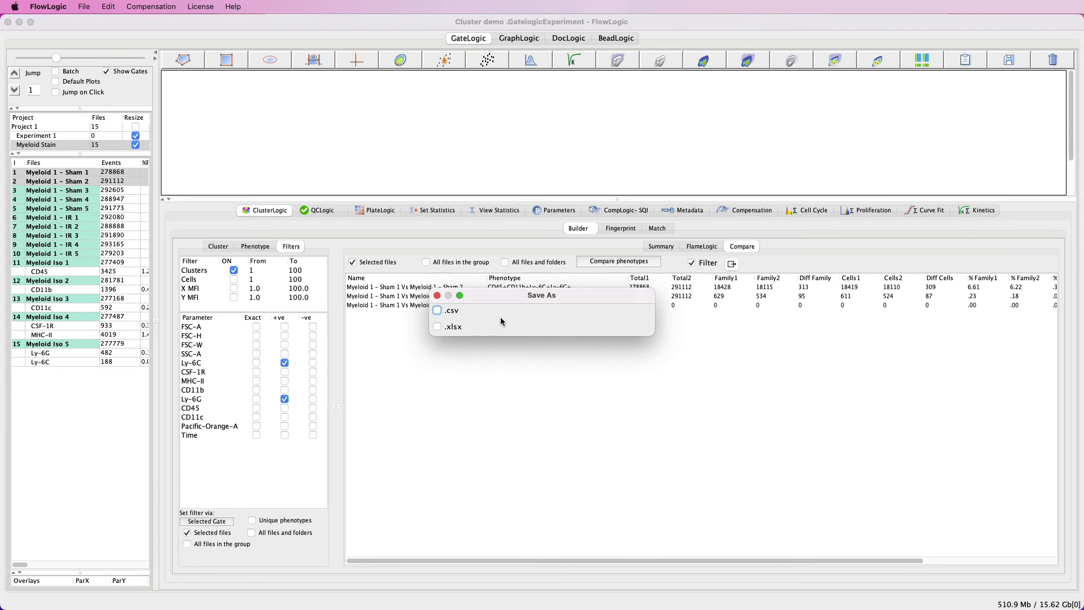
{"action": "left_click", "coordinate": [437, 296]}
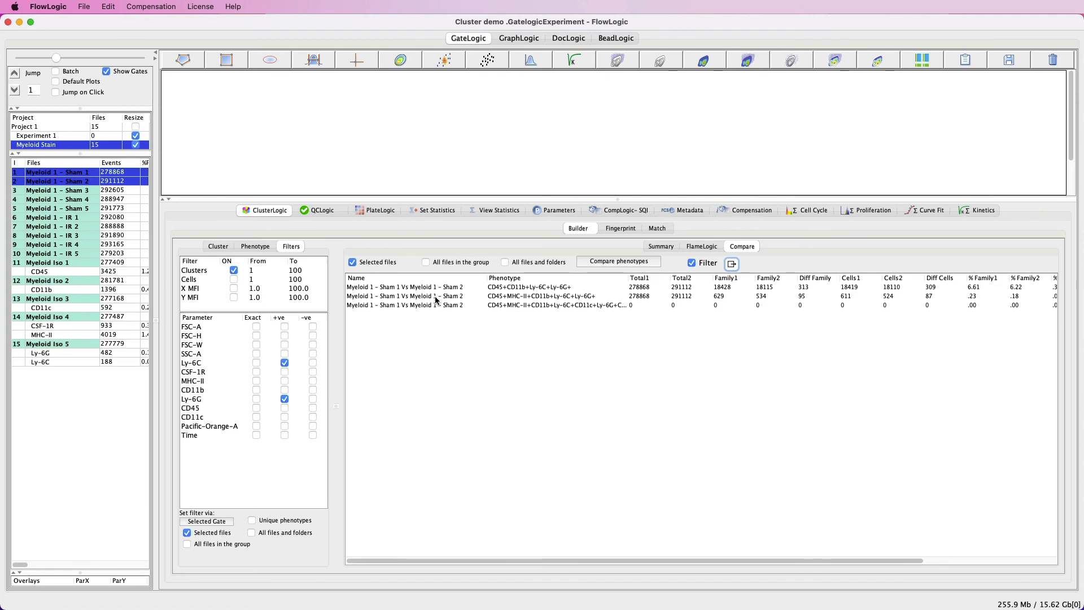
Turn off the table filter and compare the phenotypes of Myeloid 1 - Sham 1 against Sham 2 and Sham 3.
{"action": "left_click", "coordinate": [692, 263]}
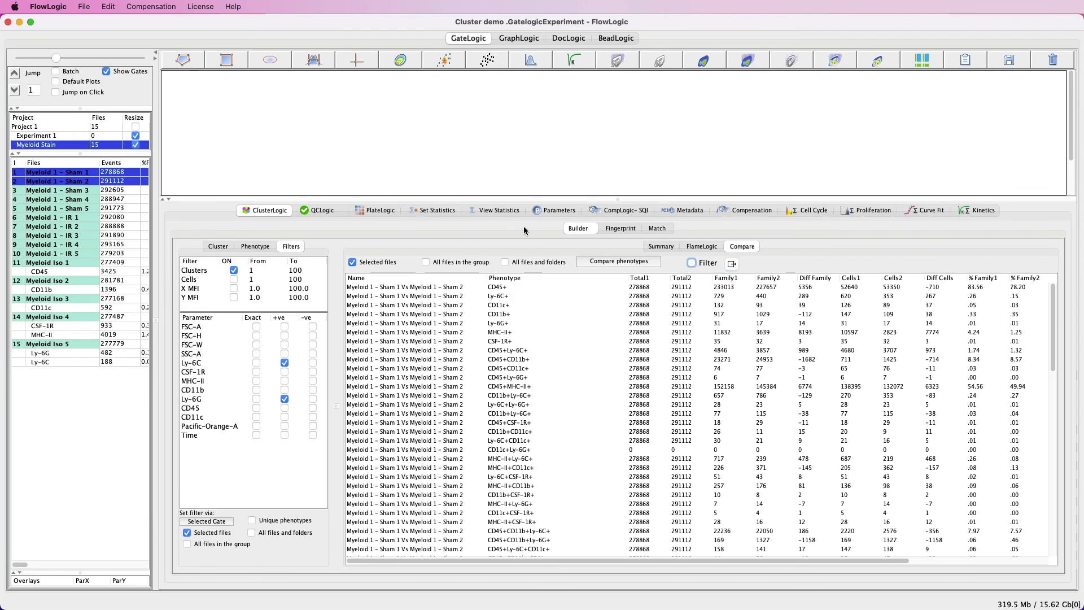
{"action": "left_click", "coordinate": [94, 190], "text": "shift"}
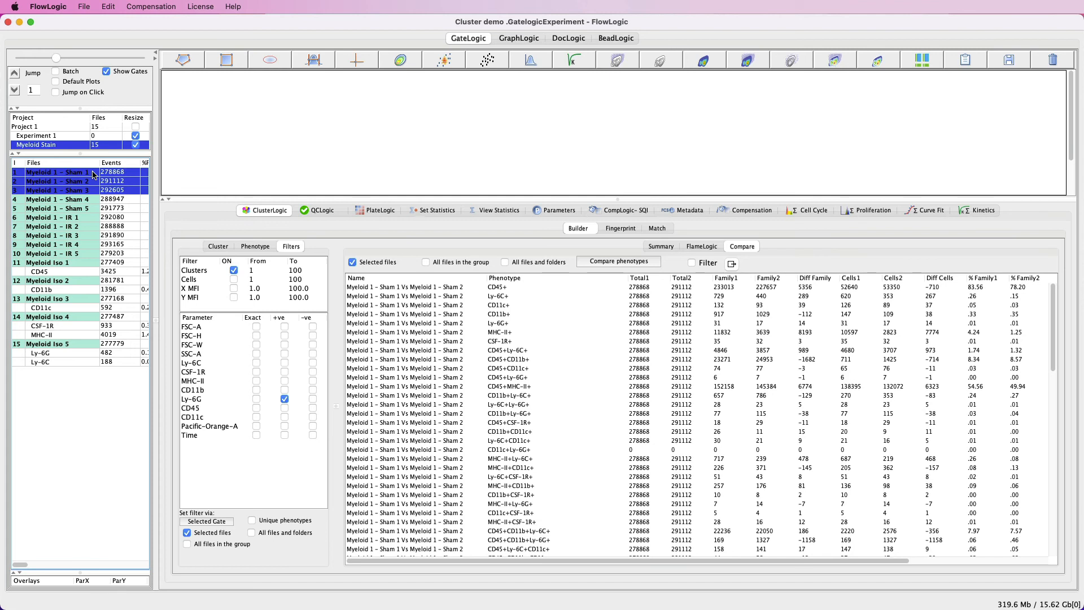
{"action": "left_click", "coordinate": [622, 263]}
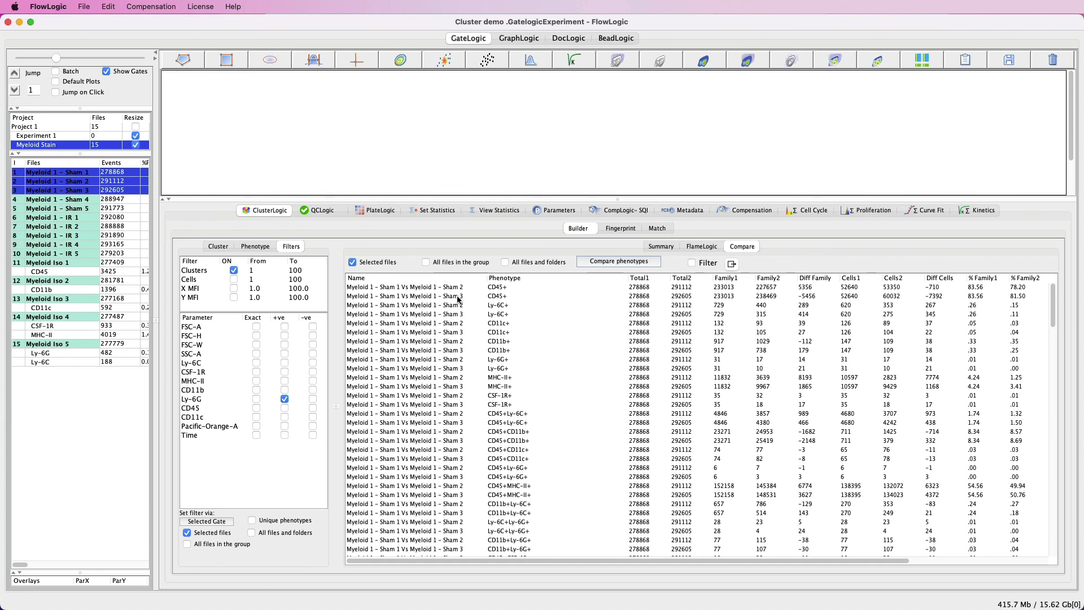
Mark Ly-6C as positive in the filter settings again and compare the phenotypes of only Myeloid 1 - Sham 2 and Sham 3.
{"action": "left_click", "coordinate": [285, 362]}
{"action": "left_click", "coordinate": [92, 181]}
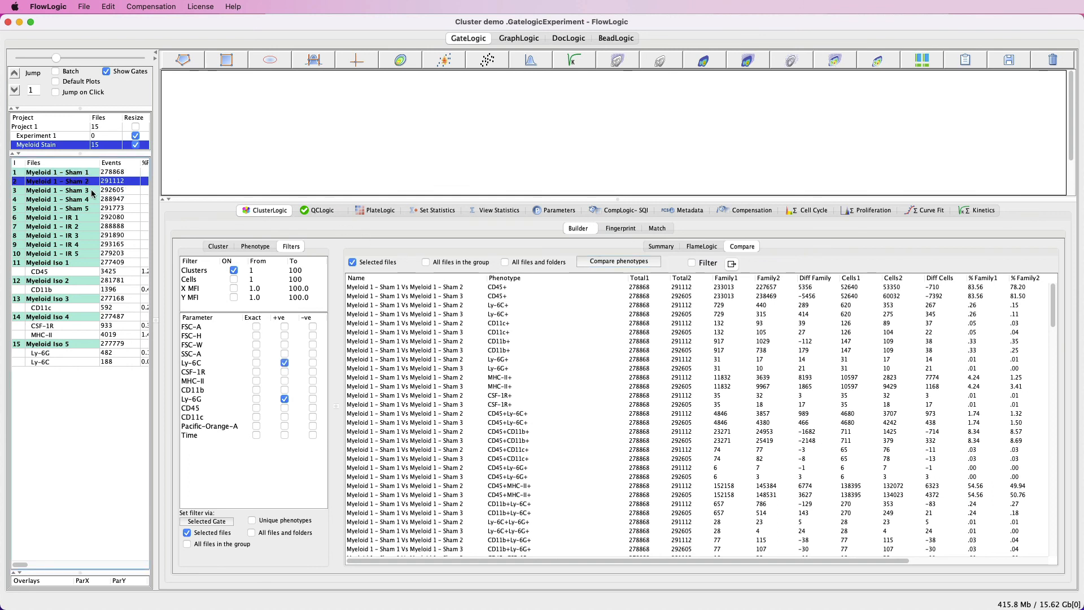
{"action": "left_click", "coordinate": [91, 191], "text": "shift"}
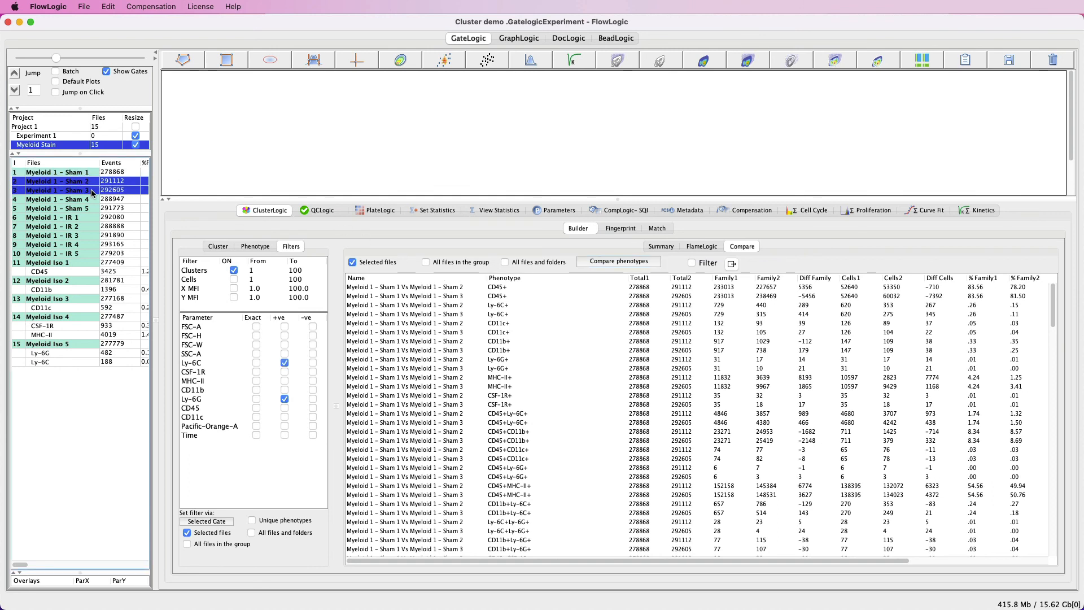
{"action": "left_click", "coordinate": [619, 263]}
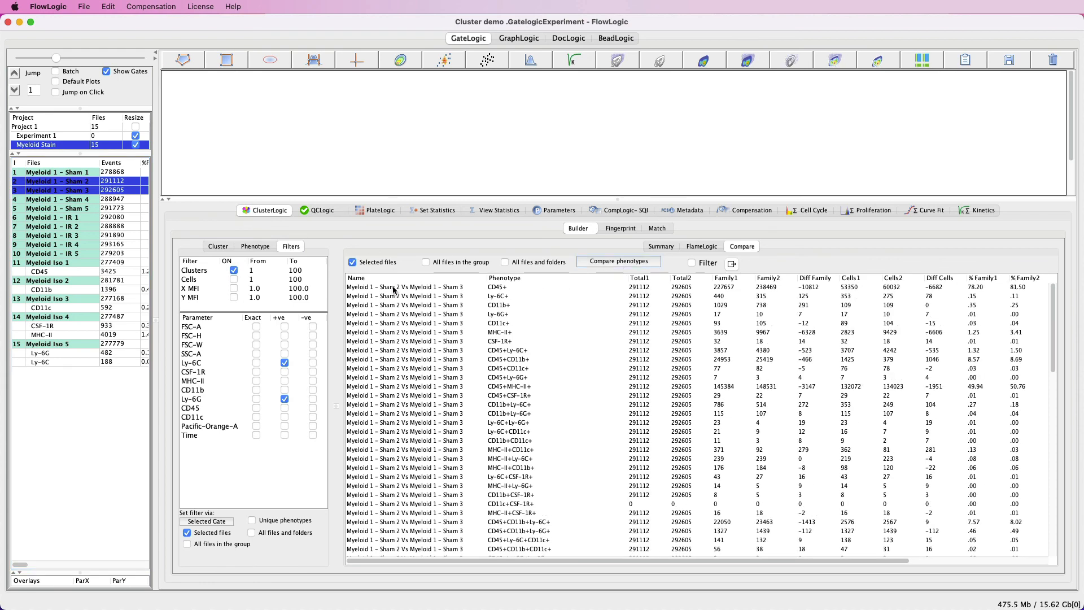